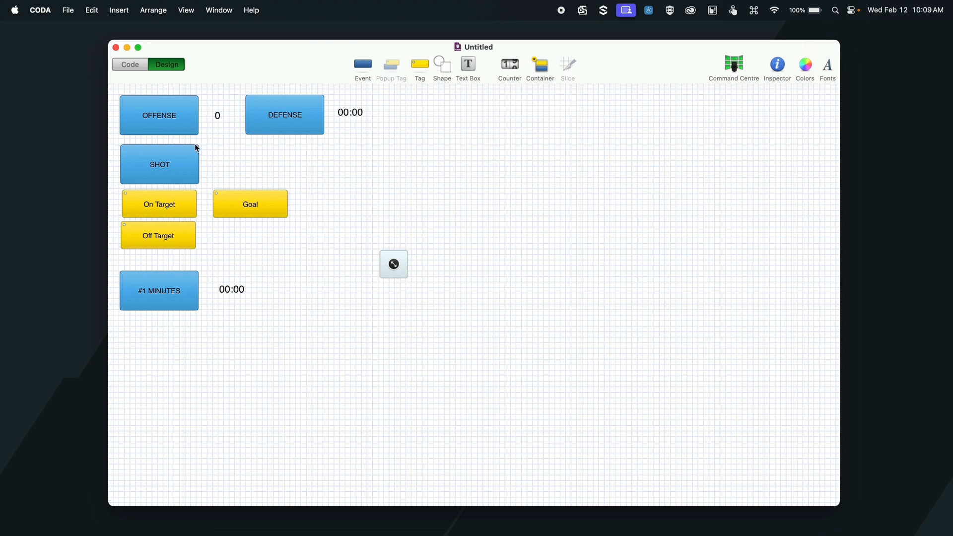
- Assign the OFFENSE event to a new exclusive link cluster named Poss
click(175, 113)
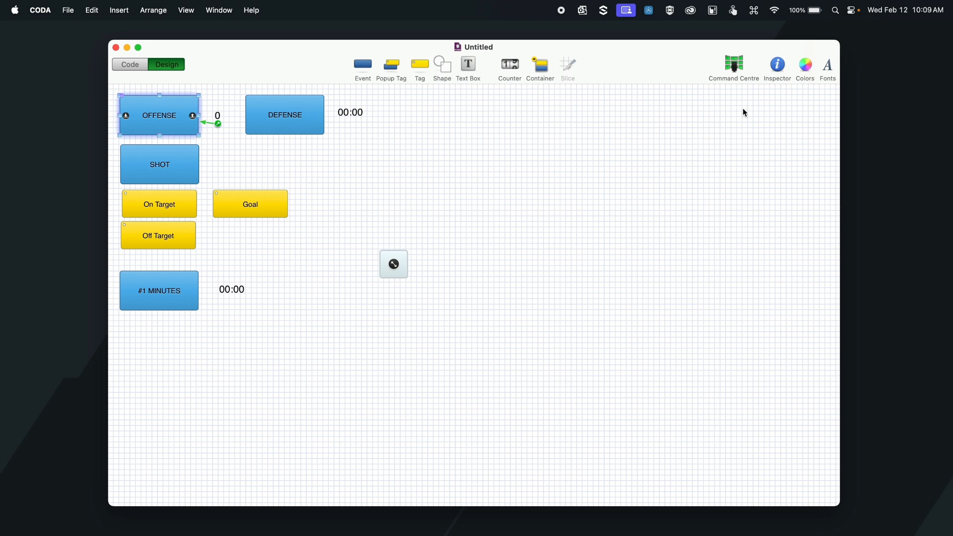
click(780, 71)
drag(526, 128, 449, 107)
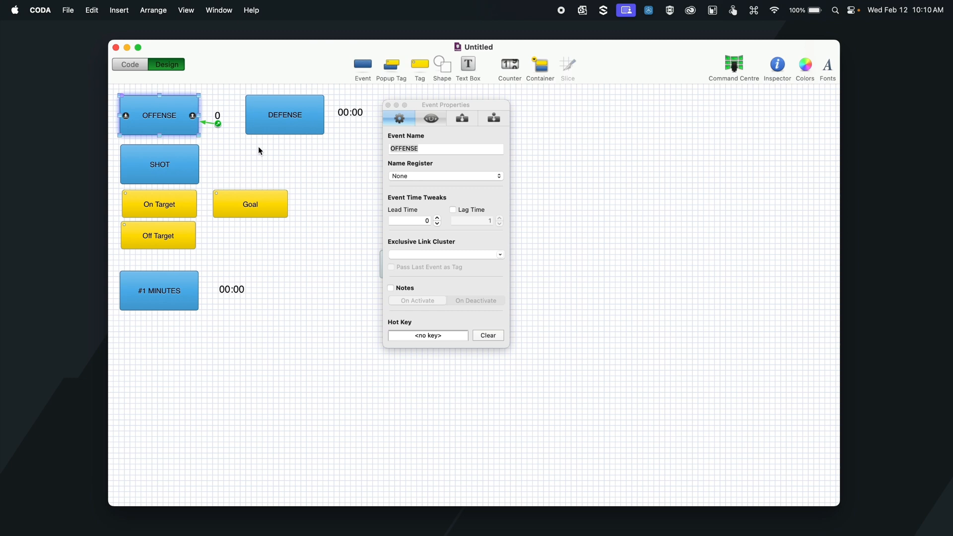
click(422, 255)
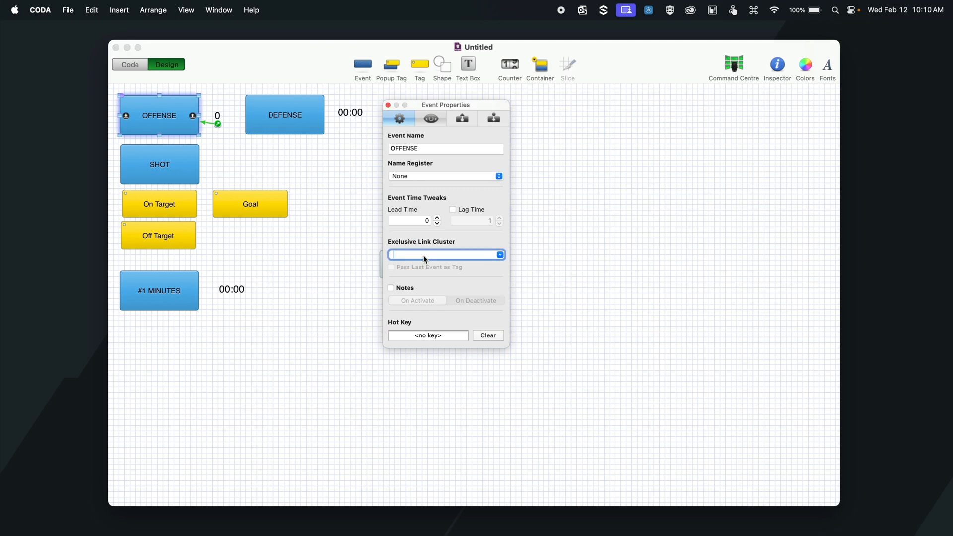
text(Poss)
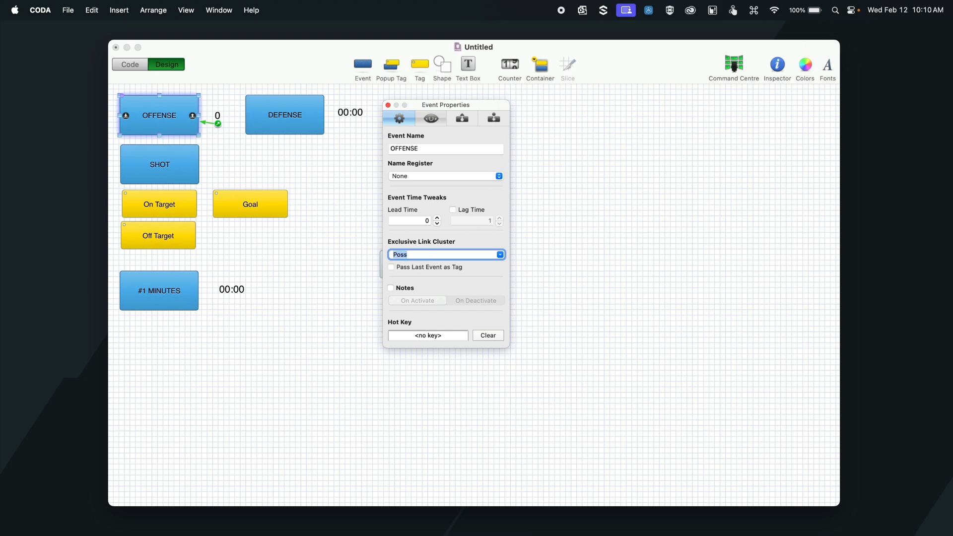
- Assign the DEFENSE event to the existing Poss exclusive link cluster and close the event properties
click(291, 121)
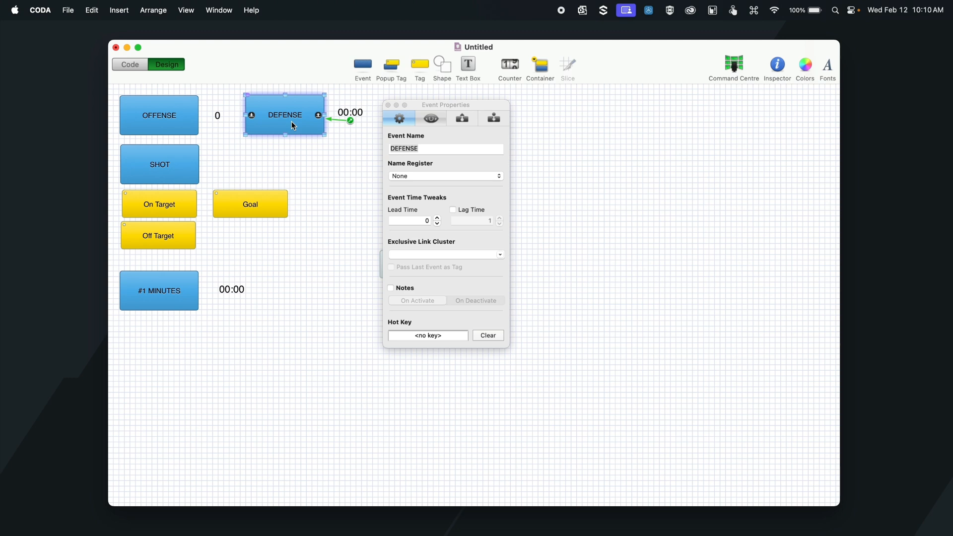
click(500, 254)
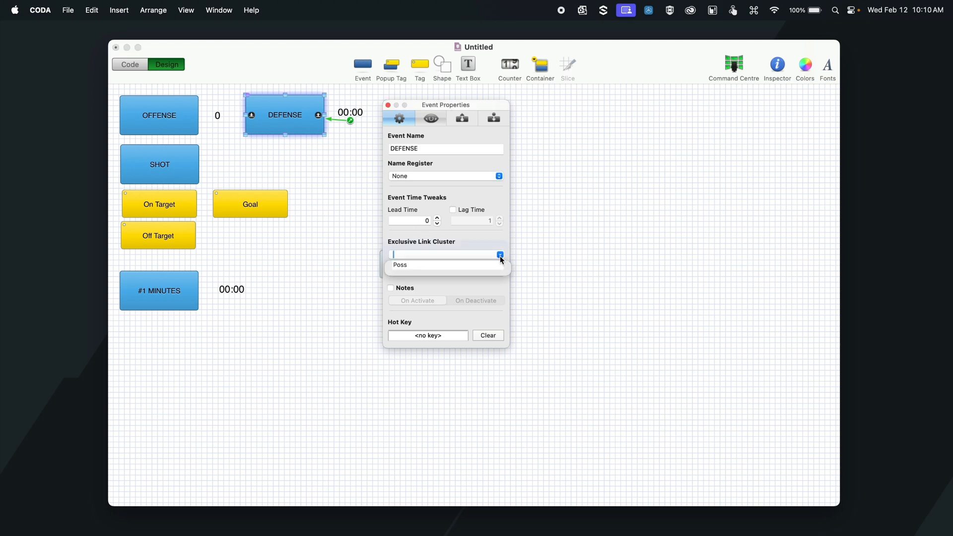
click(416, 267)
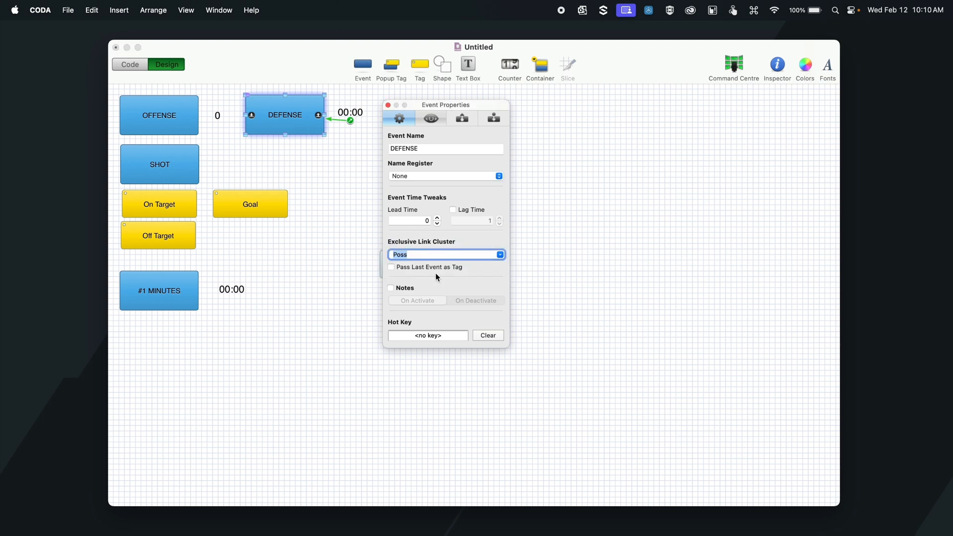
click(388, 105)
click(334, 146)
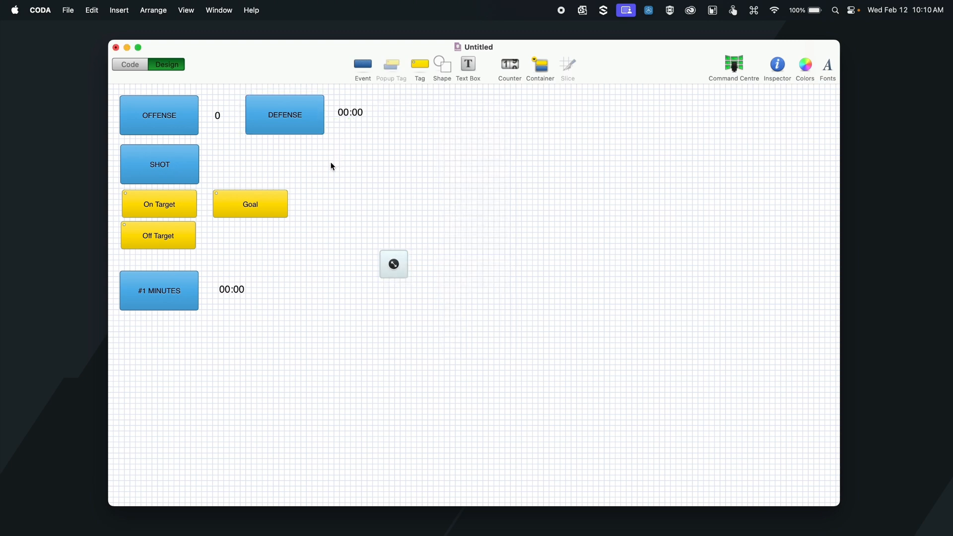
- Examine the link handles on SHOT and On Target, and preview the activation link options from SHOT to OFFENSE and to the Goal tag
click(179, 172)
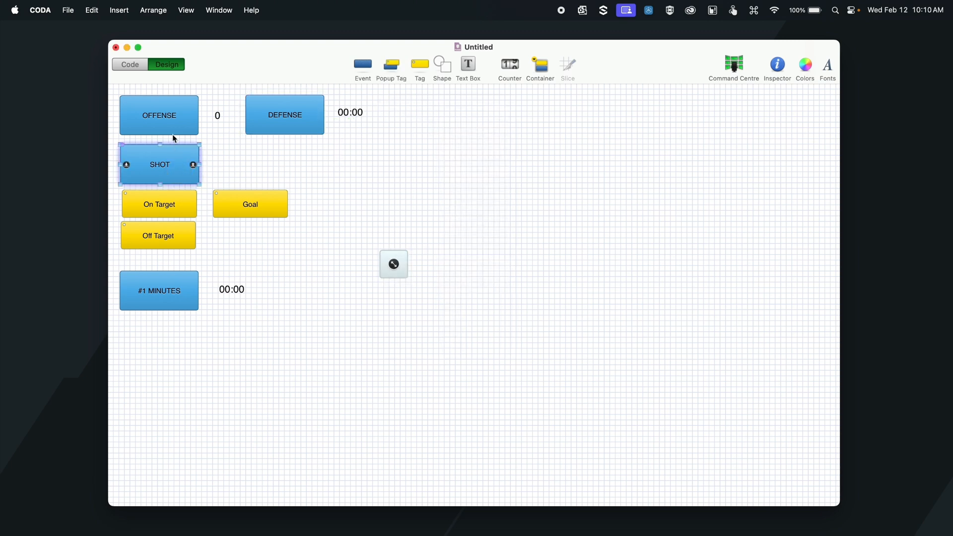
click(176, 203)
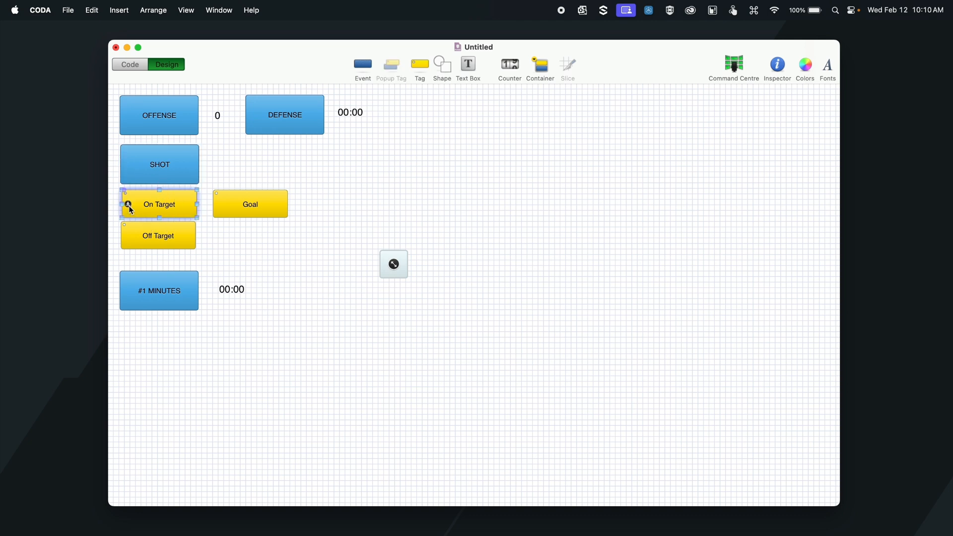
click(127, 166)
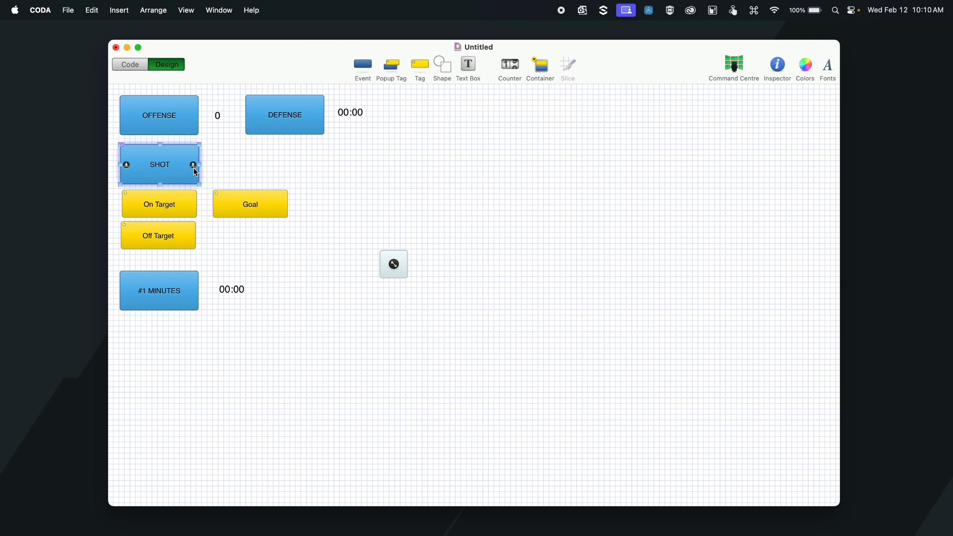
click(177, 199)
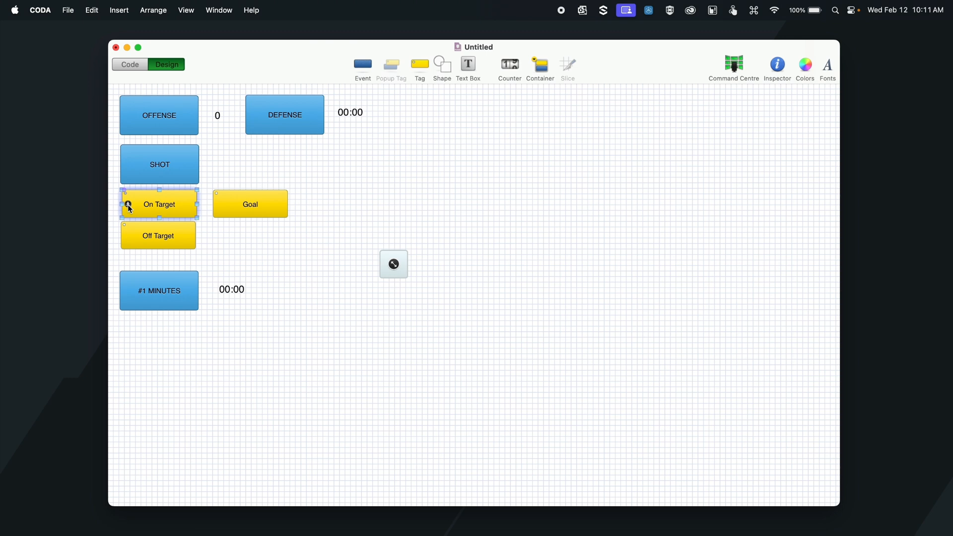
click(142, 175)
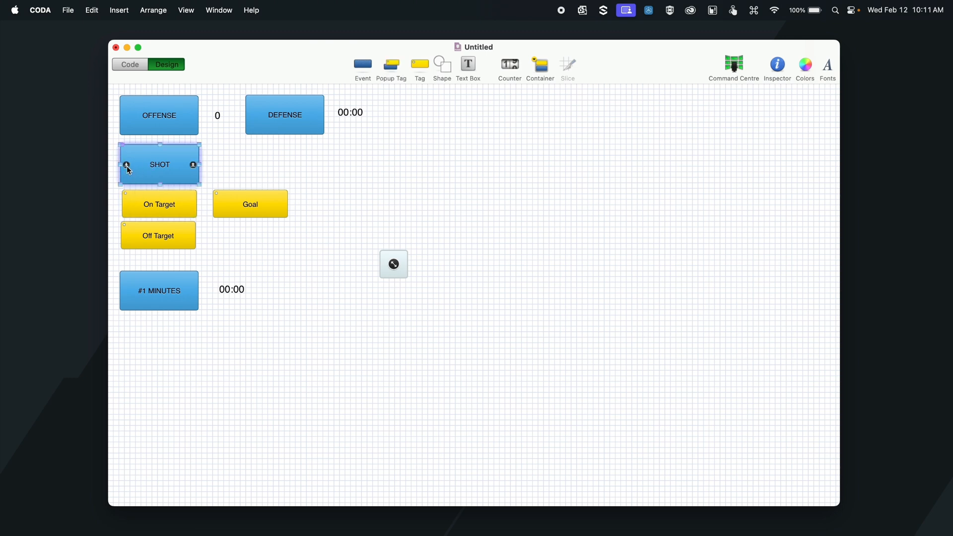
drag(127, 165, 165, 119)
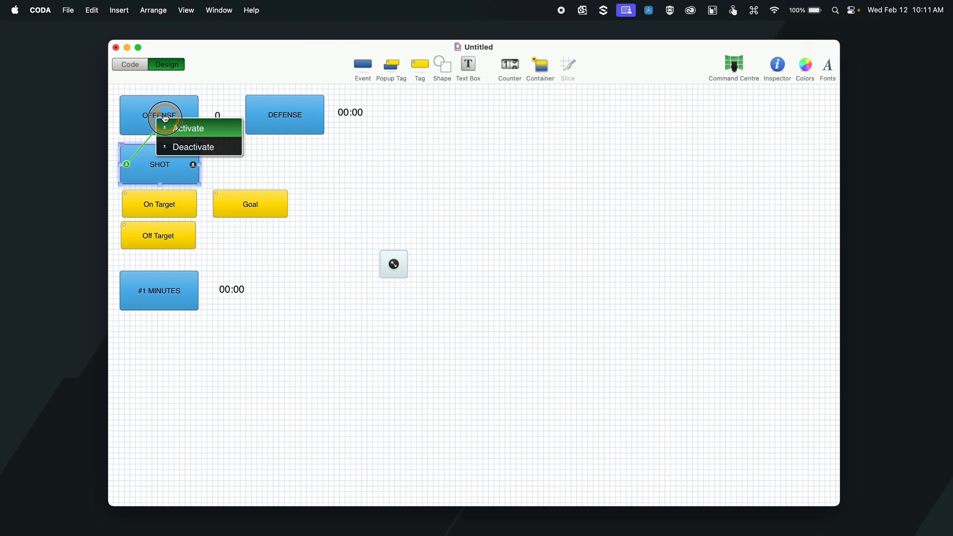
drag(165, 119, 259, 201)
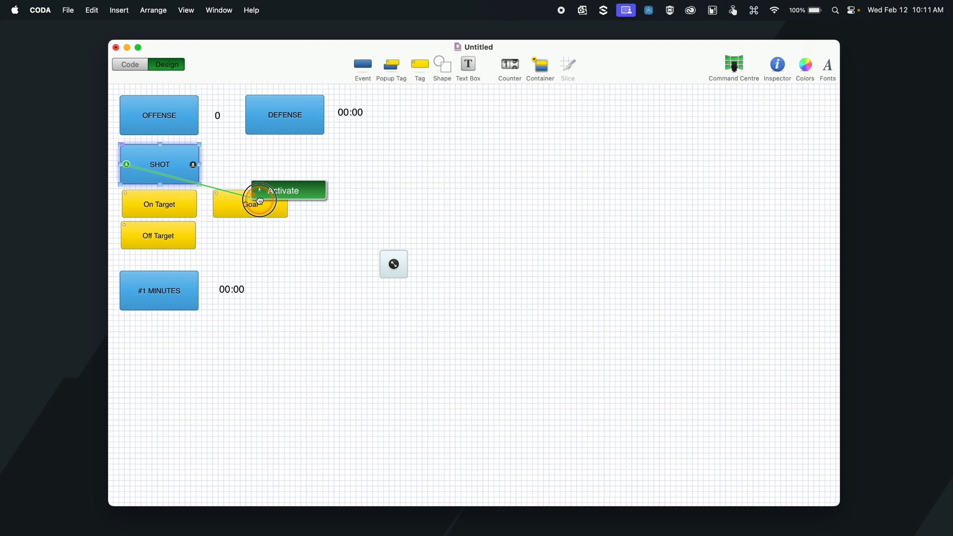
drag(260, 200, 241, 170)
- Preview the link options from the On Target tag to the SHOT event, from Tag And Deactivate to Reactivate Lag Time
click(172, 206)
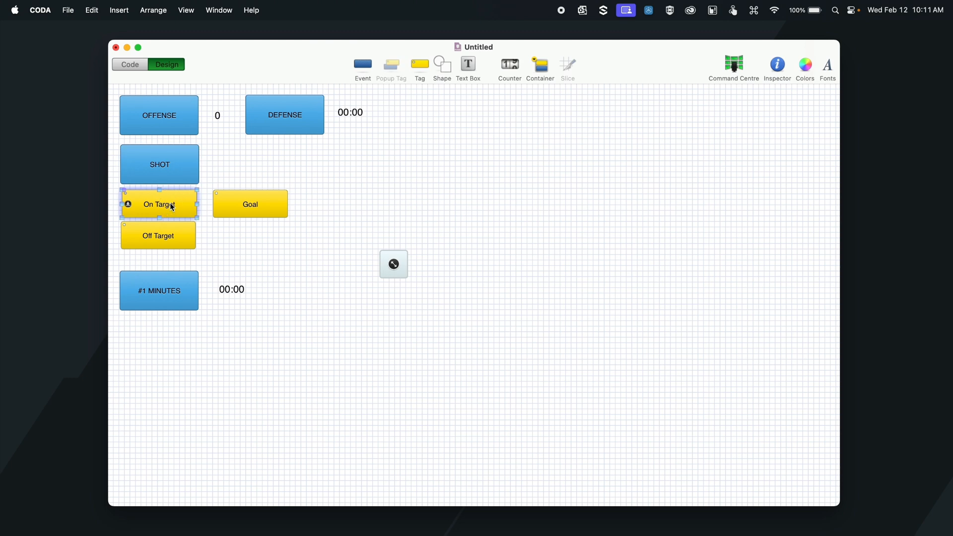
click(128, 205)
drag(128, 205, 193, 198)
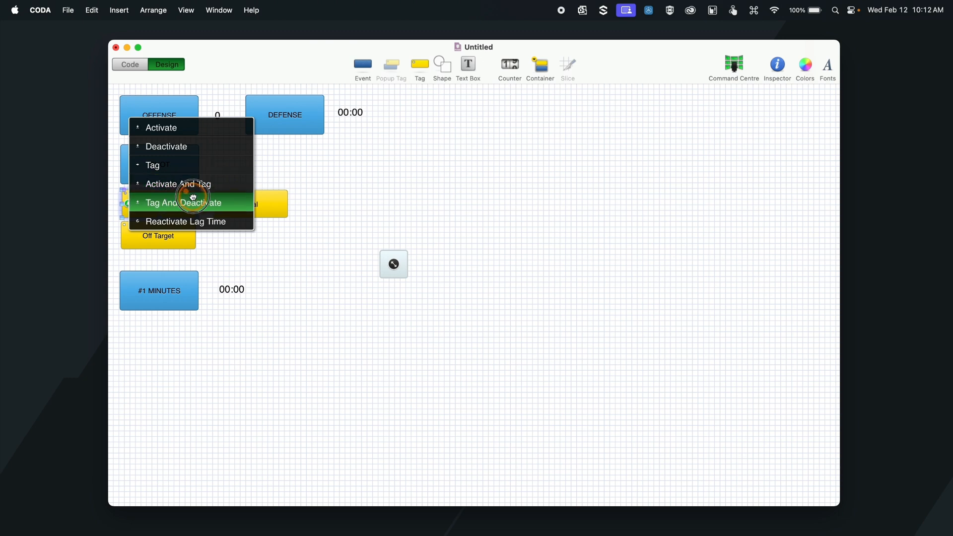
drag(194, 198, 223, 222)
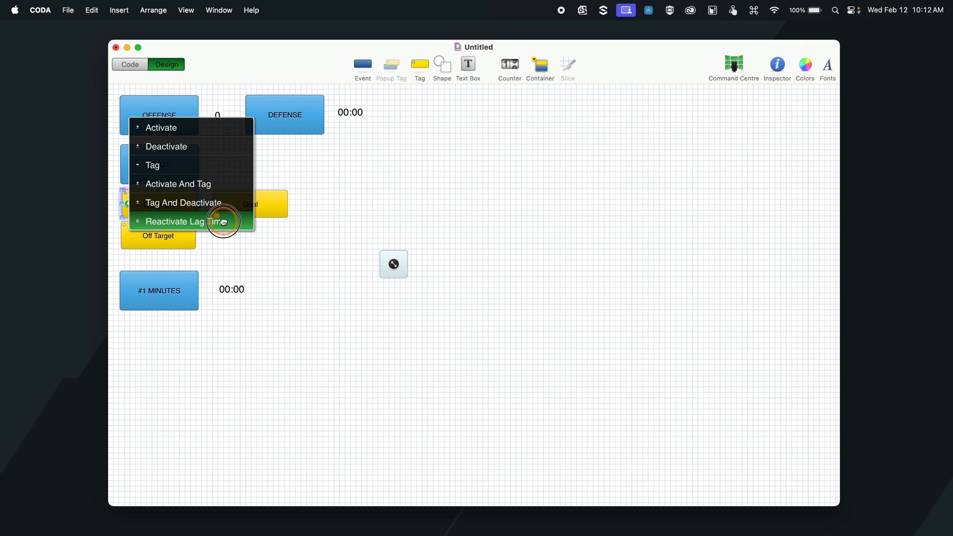
click(224, 221)
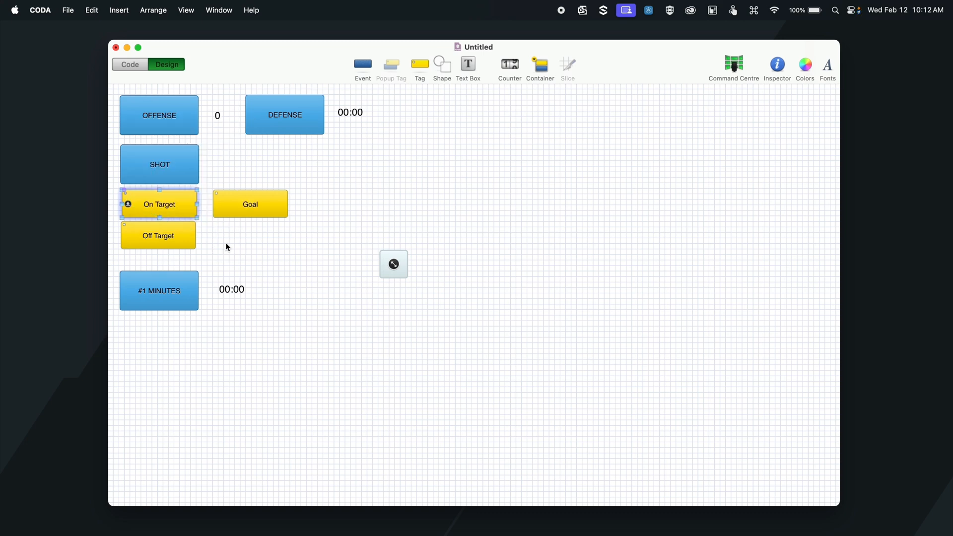
- Preview the link options from the Goal tag to the On Target tag
click(222, 204)
drag(221, 204, 139, 204)
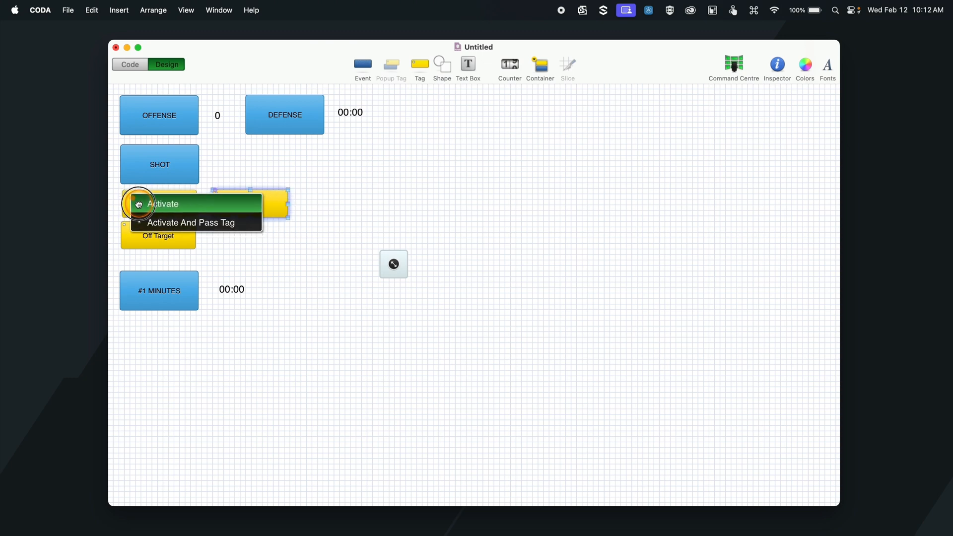
click(176, 218)
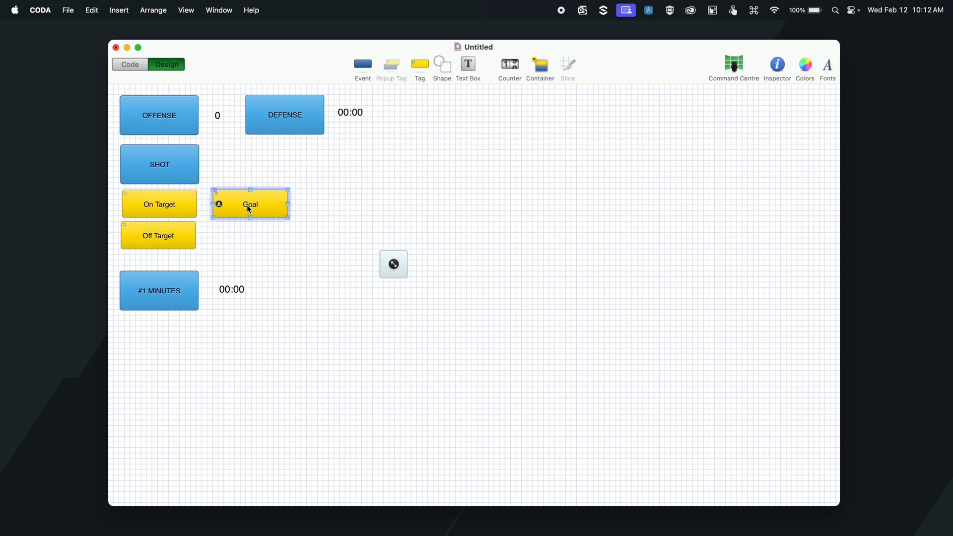
- Link the On Target tag to the SHOT event using Activate And Tag
click(174, 206)
click(128, 204)
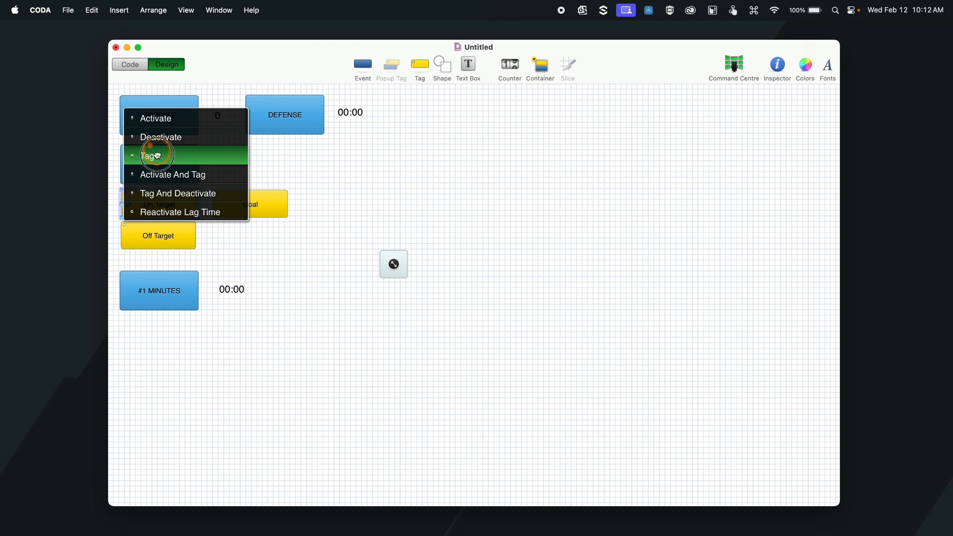
click(167, 176)
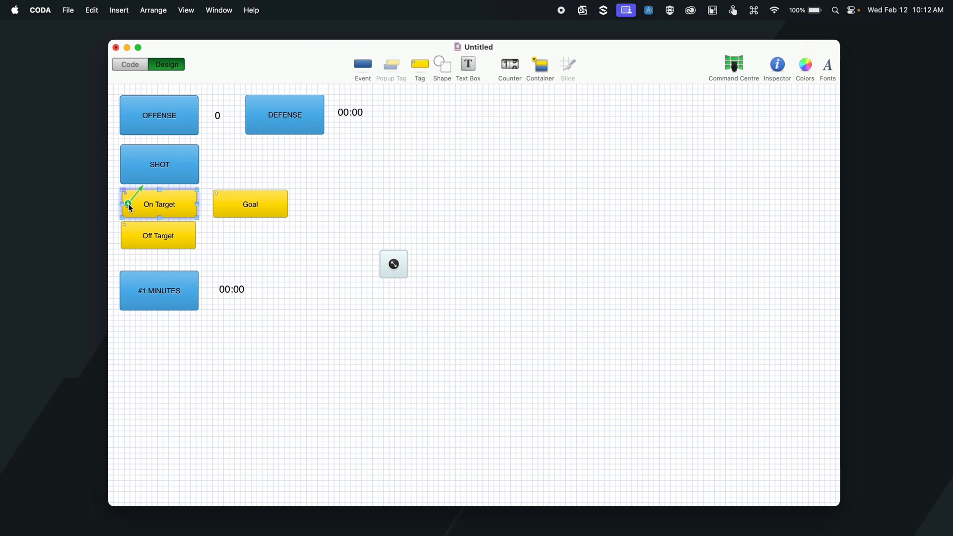
- Remove the Tag SHOT and Activate SHOT links from the On Target tag
click(136, 193)
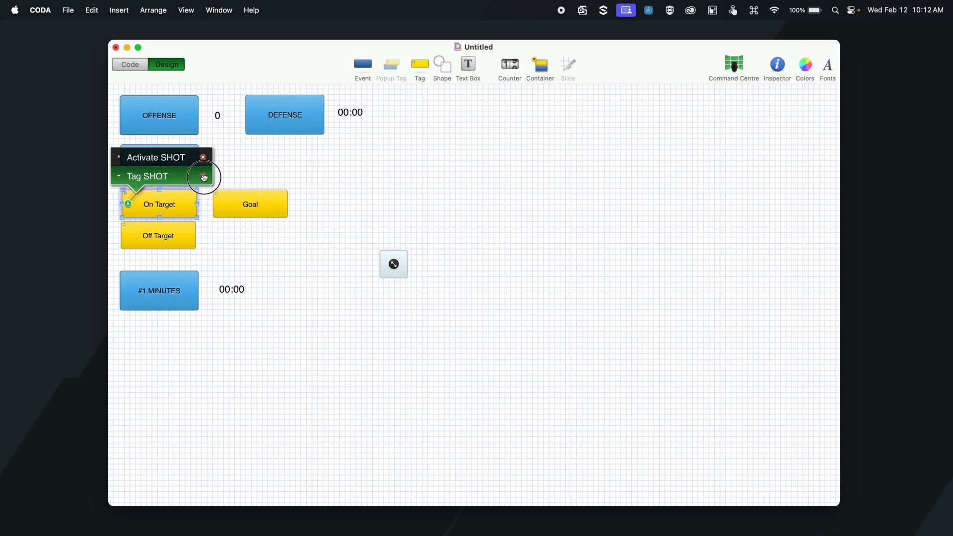
click(203, 177)
click(134, 197)
key(BackSpace)
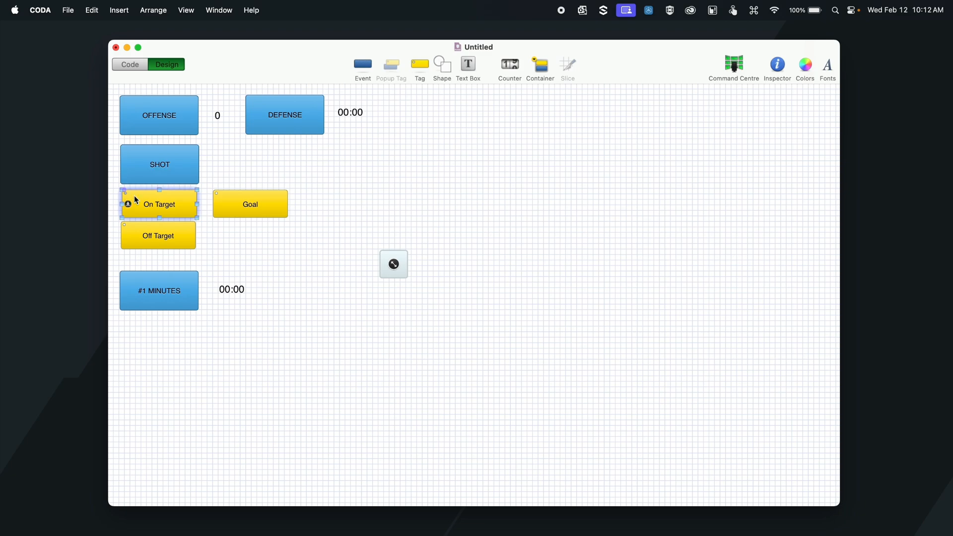